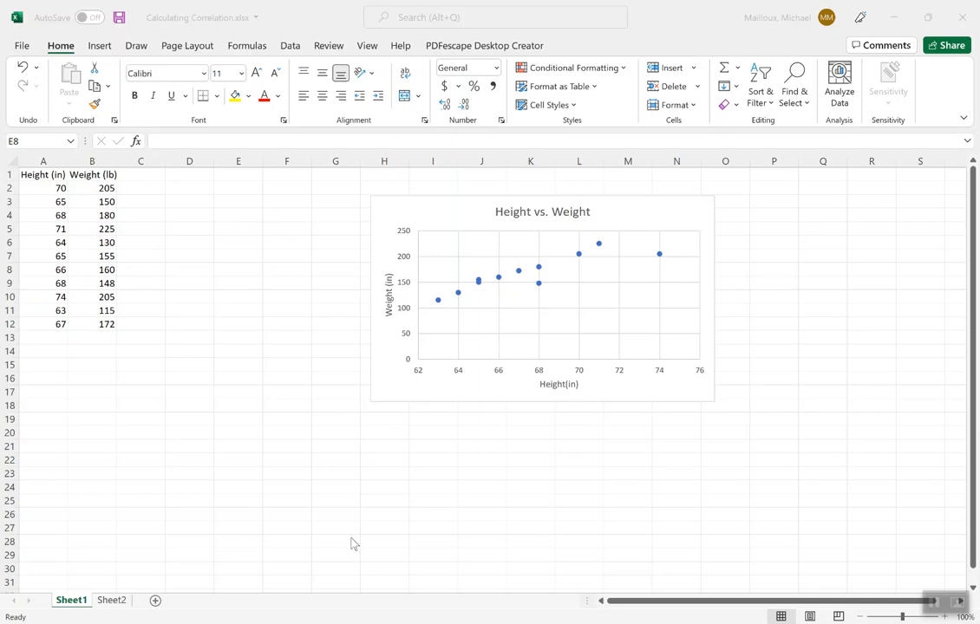
Calculate the height–weight correlation in D2 of Sheet1 with CORREL over A2:A12 and B2:B12
double_click(177, 187)
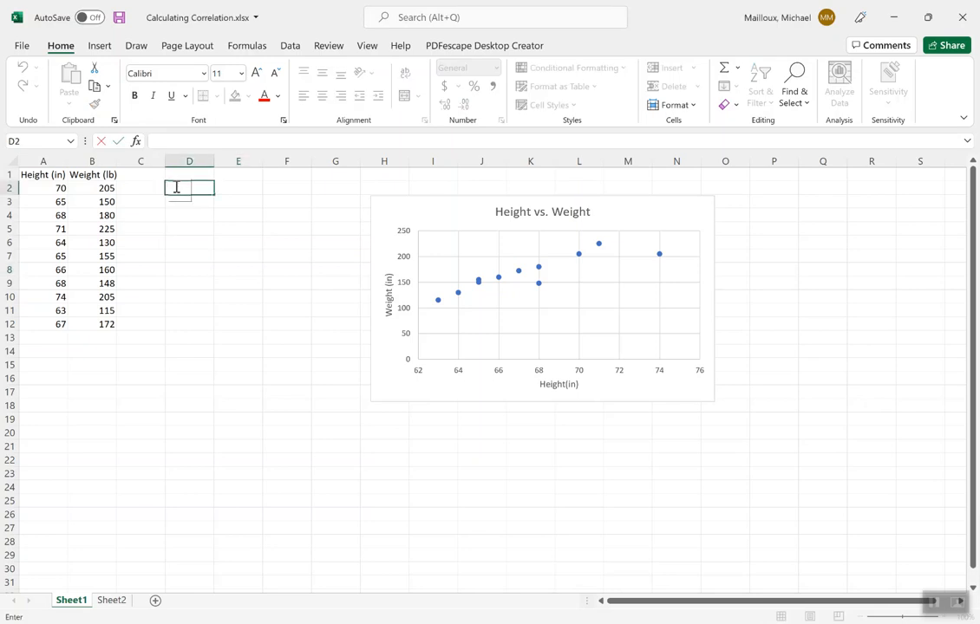
text(=cor)
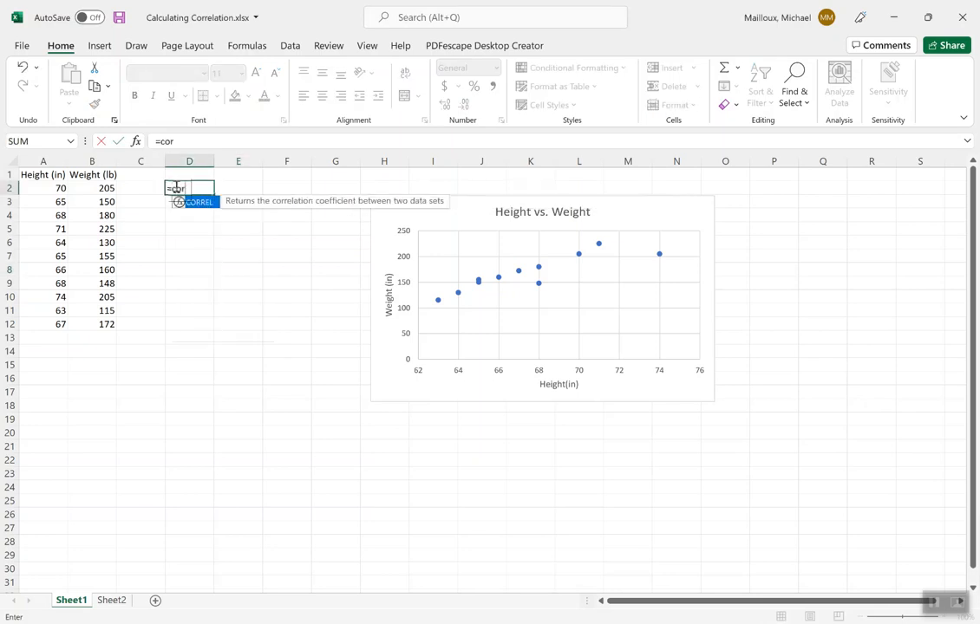
double_click(189, 205)
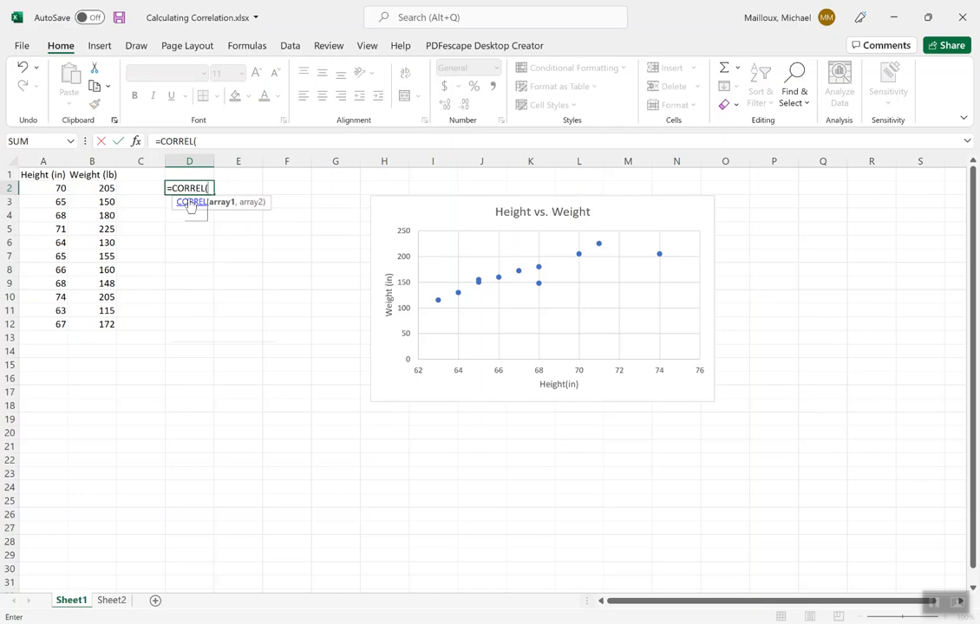
drag(59, 188, 47, 323)
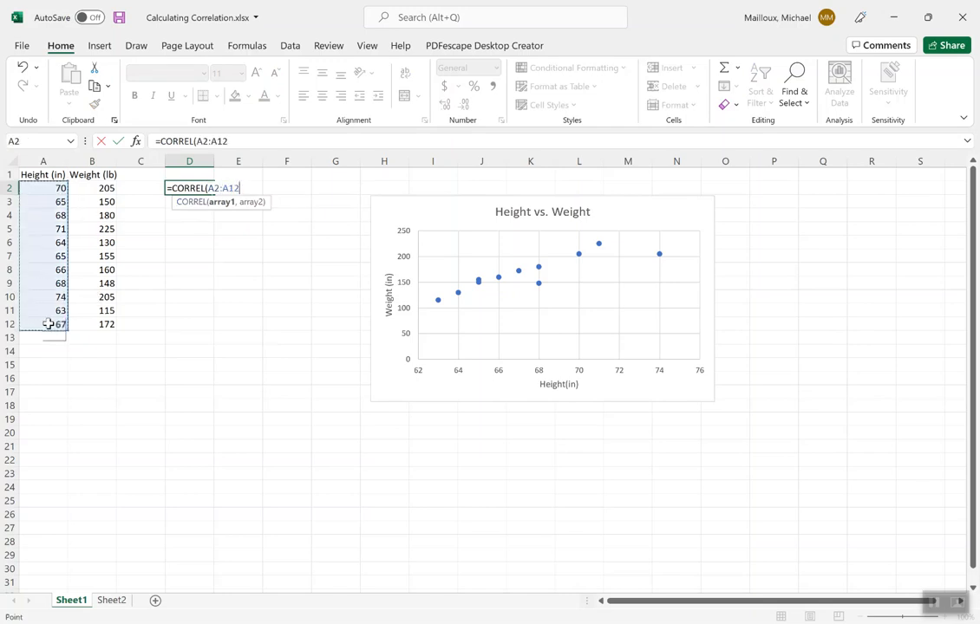
text(,)
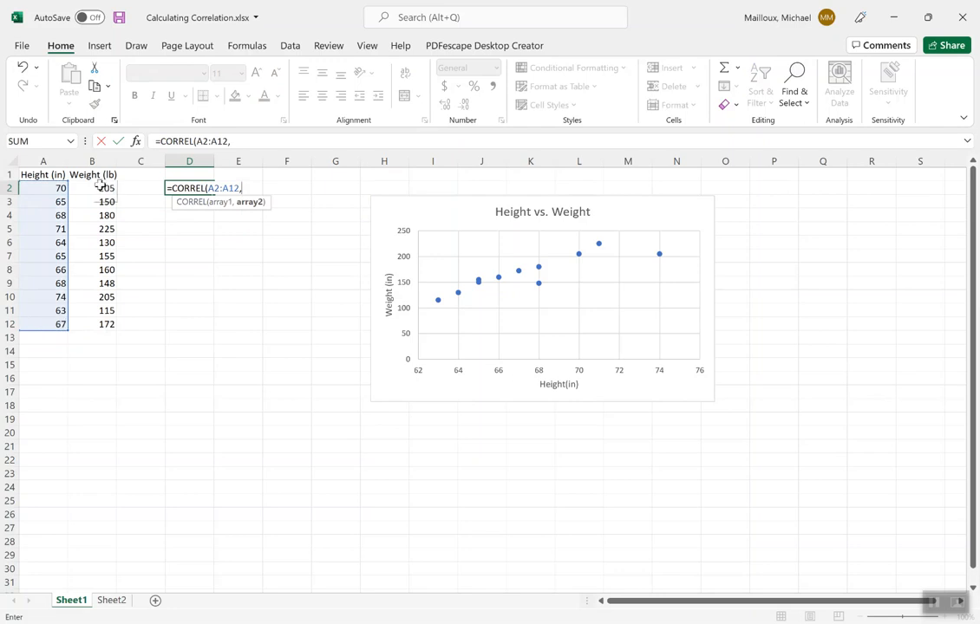
drag(92, 187, 94, 320)
text())
key(ctrl+Return)
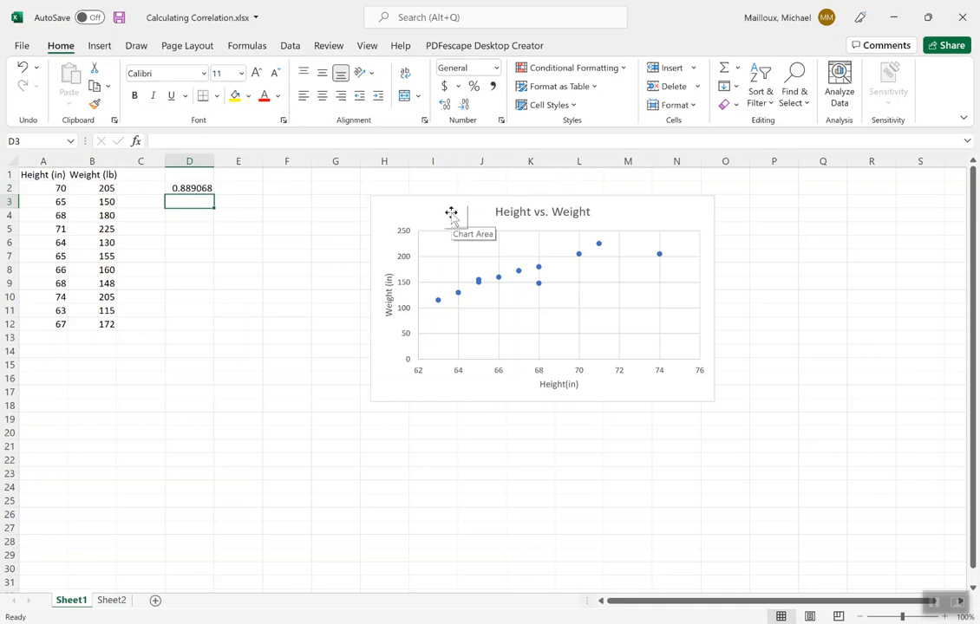
Open Sheet2 and move its Weight vs. Height chart farther away from the data, into the columns starting around J
click(111, 600)
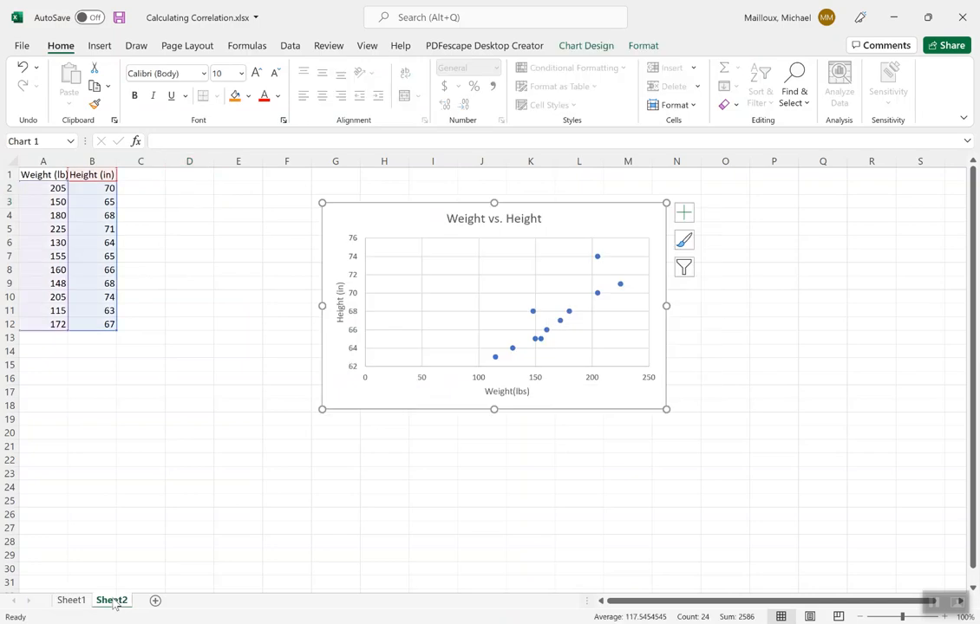
click(161, 421)
drag(380, 216, 546, 206)
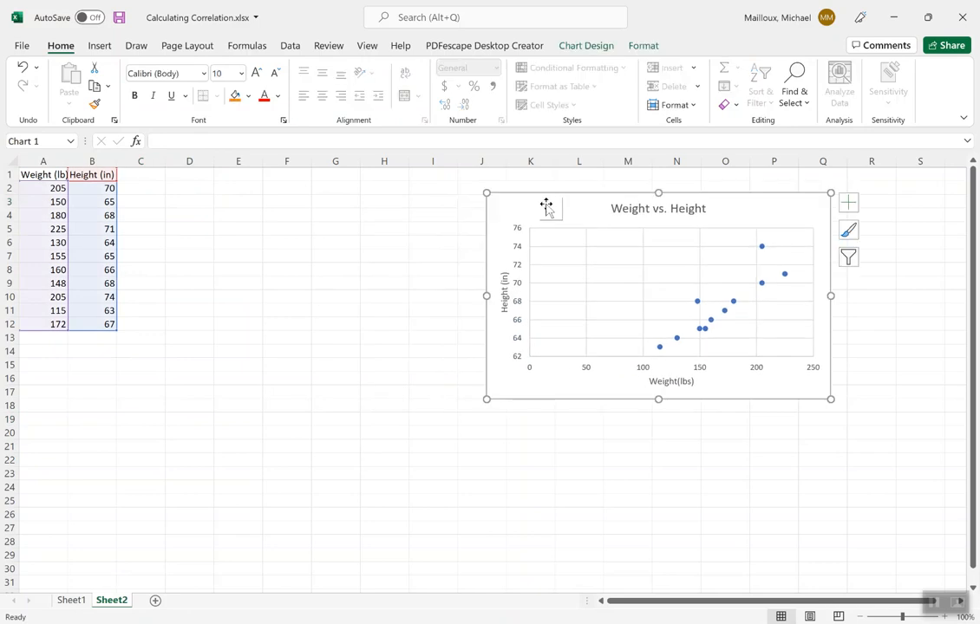
Calculate the weight–height correlation in D2 of Sheet2 with CORREL over A2:A12 and B2:B12
click(177, 188)
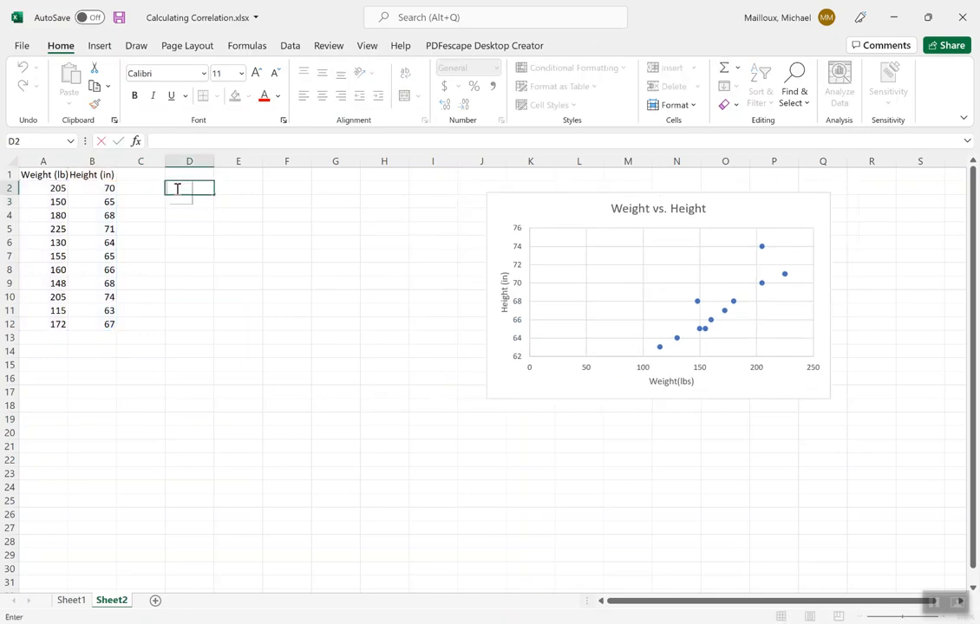
text(=)
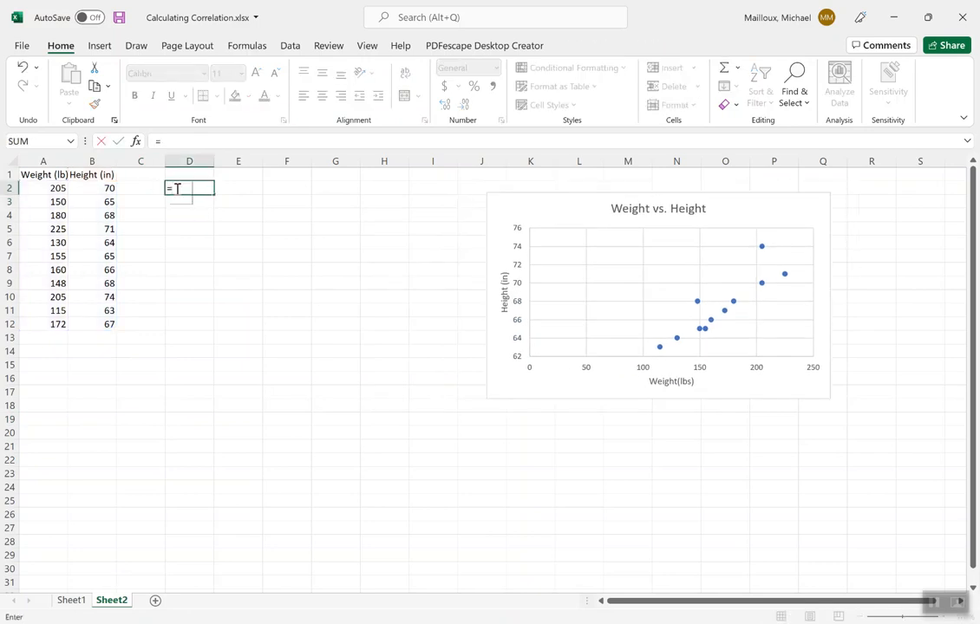
text(corr)
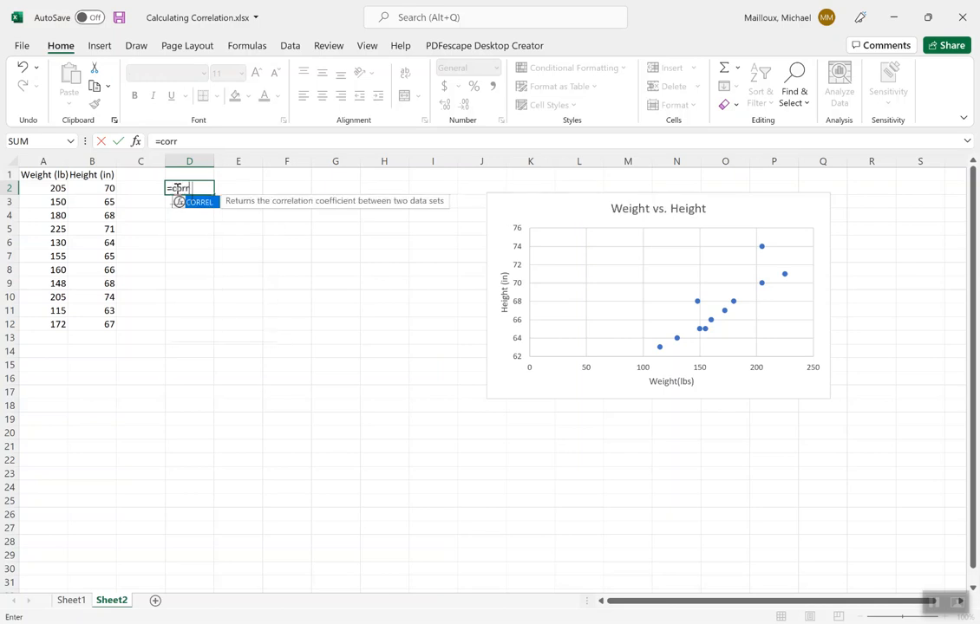
double_click(194, 202)
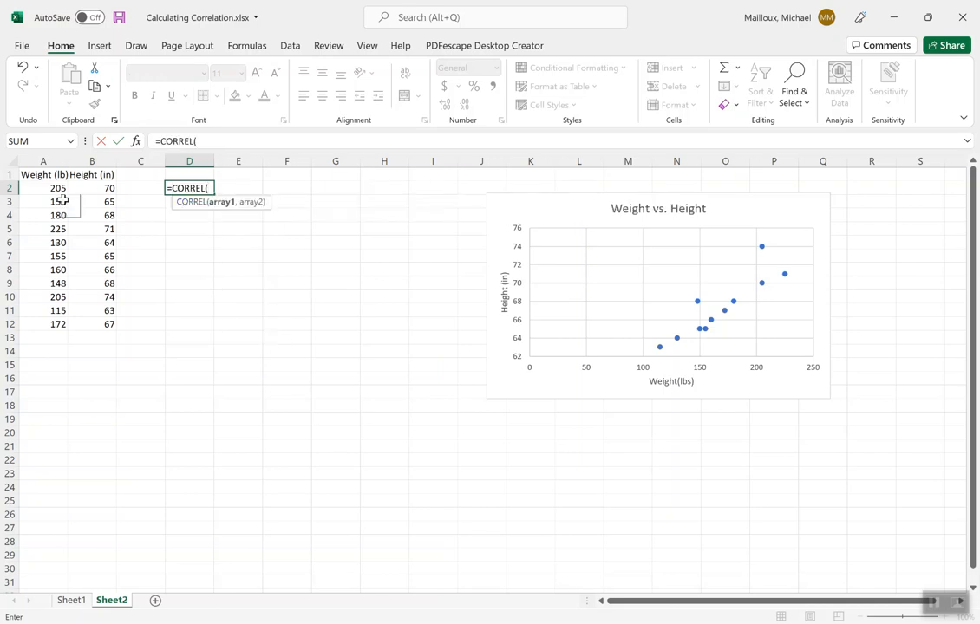
drag(57, 187, 48, 322)
text(,)
drag(90, 186, 96, 324)
text())
key(Return)
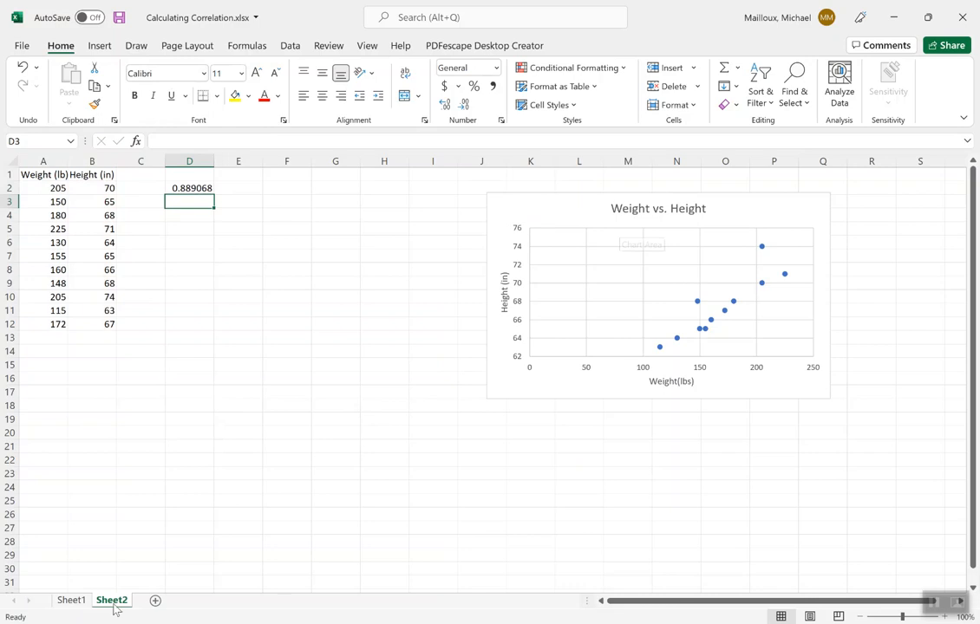
Compare the correlation coefficients and scatter plots on Sheet1 and Sheet2, ending on Sheet1
click(70, 602)
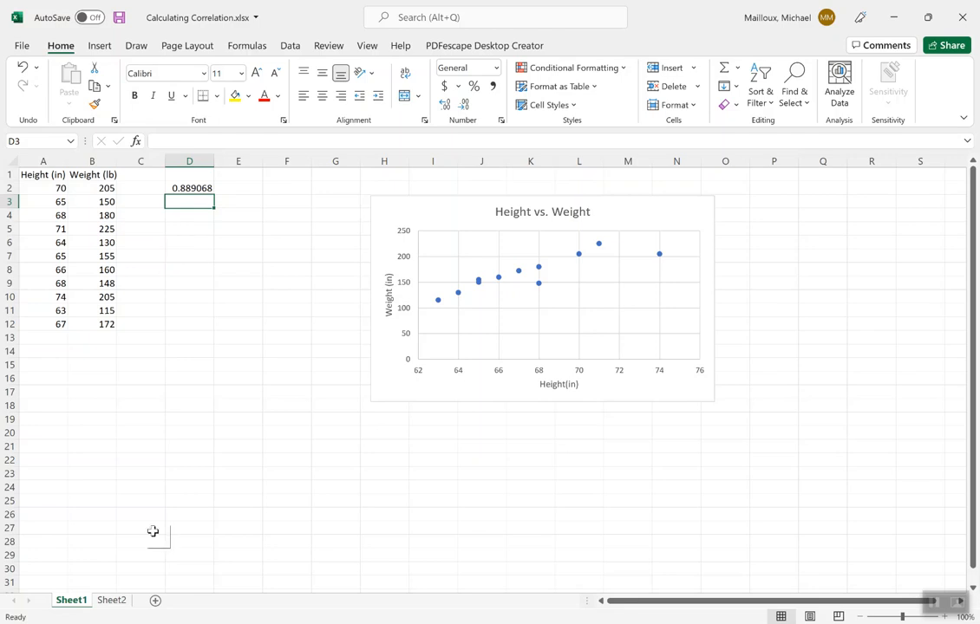
click(112, 600)
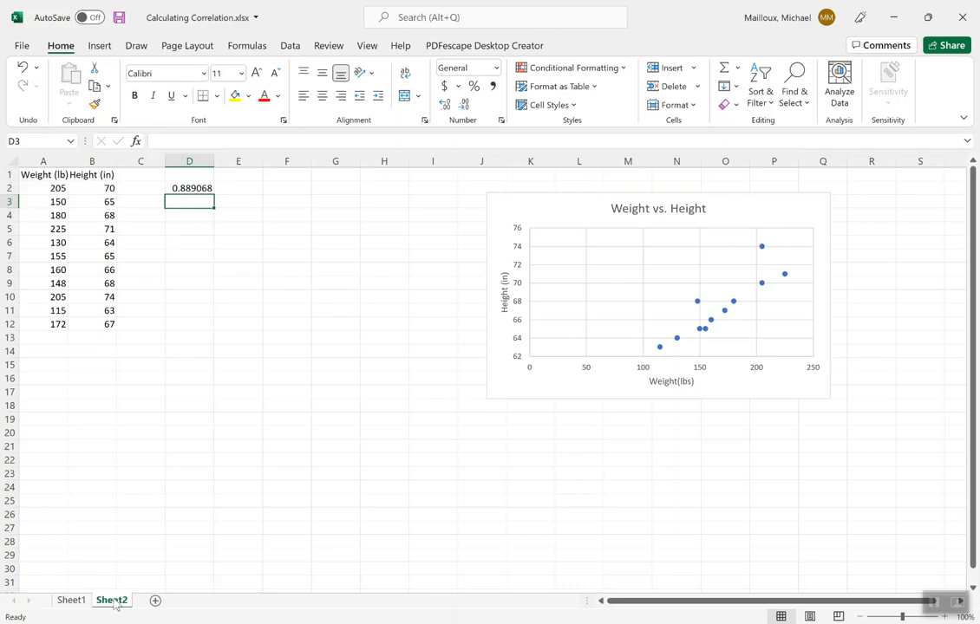
click(69, 601)
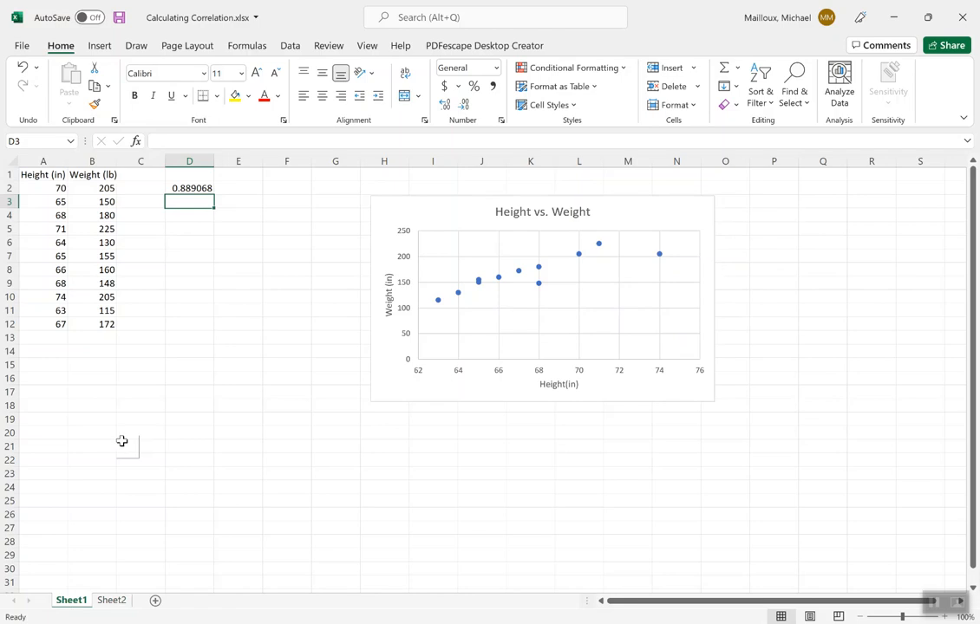
Set the weight in B6 to 13 to test how an outlier affects the correlation
double_click(185, 227)
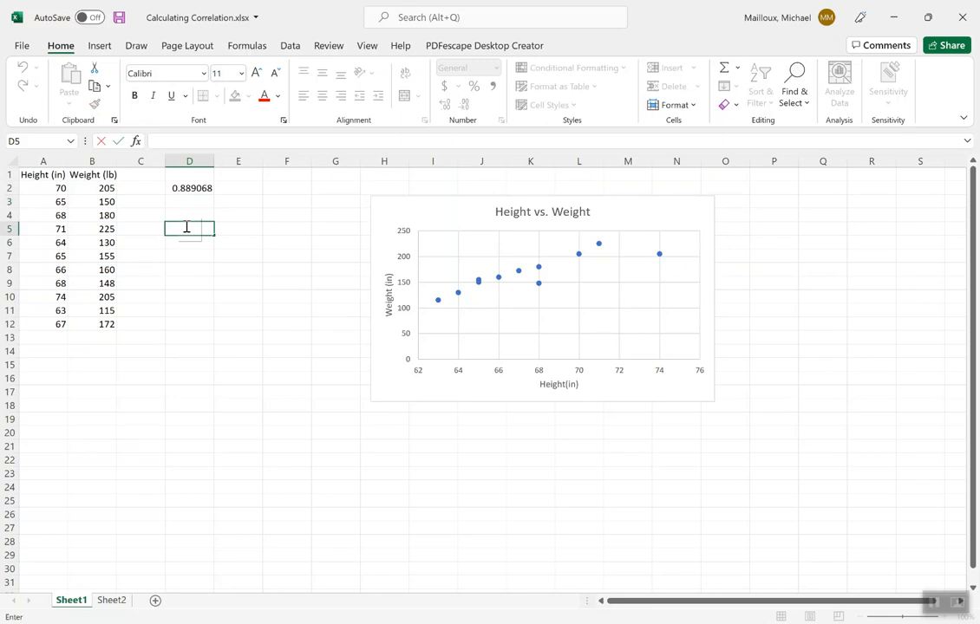
click(113, 243)
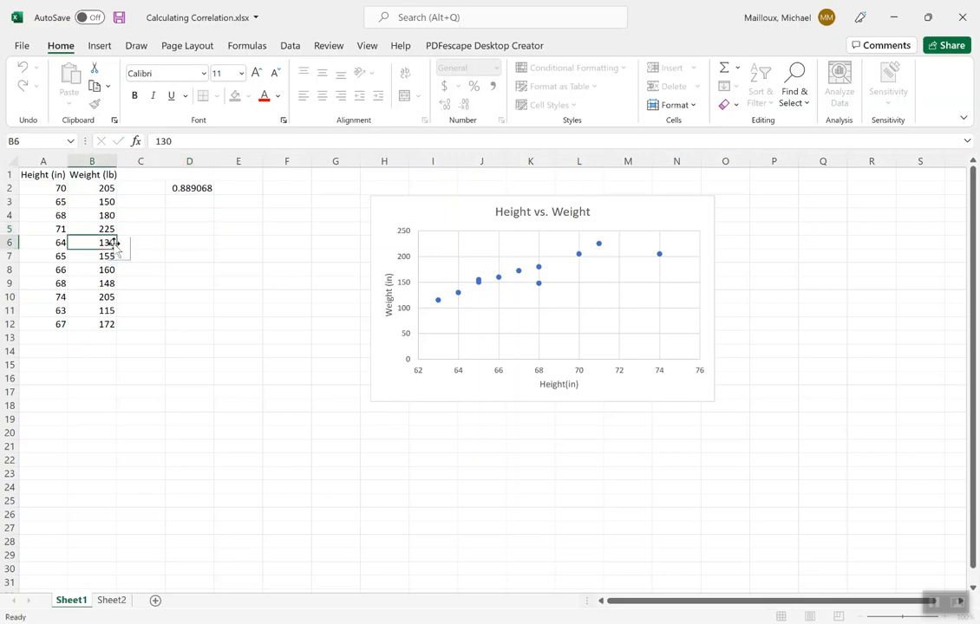
double_click(105, 244)
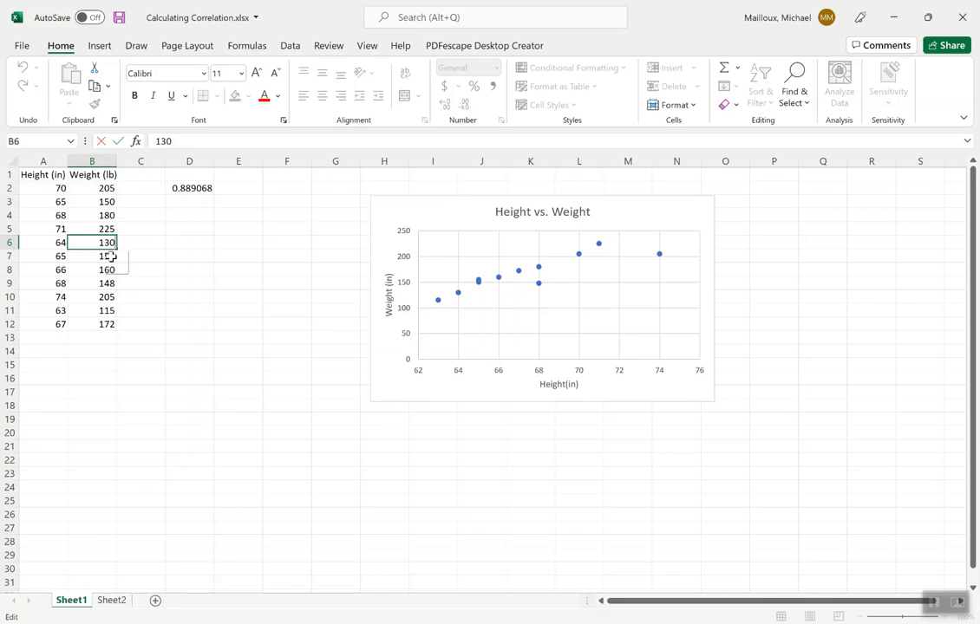
key(BackSpace)
click(211, 357)
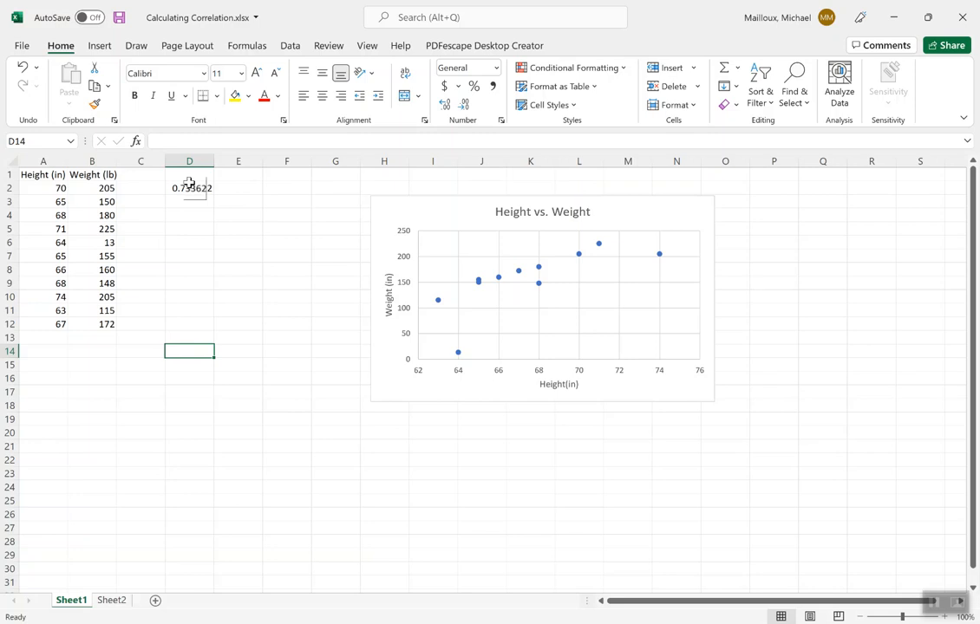
Restore the weight in B6 to 130
double_click(112, 242)
text(0)
key(Return)
Set the height in A12, the last data row, to 85 inches
key(Down)
key(Down)
key(Down)
key(Down)
key(Down)
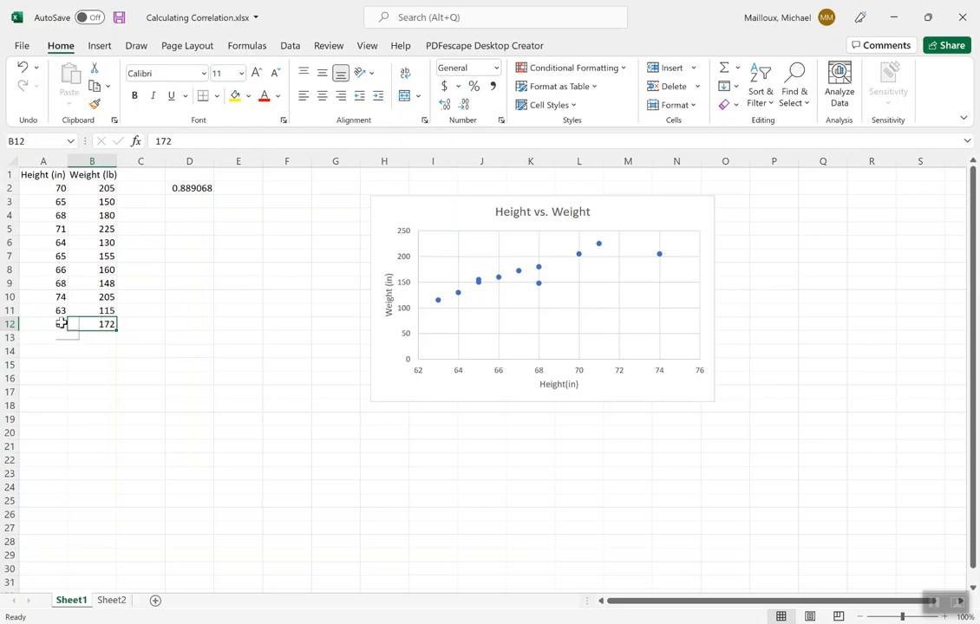
click(61, 323)
double_click(64, 324)
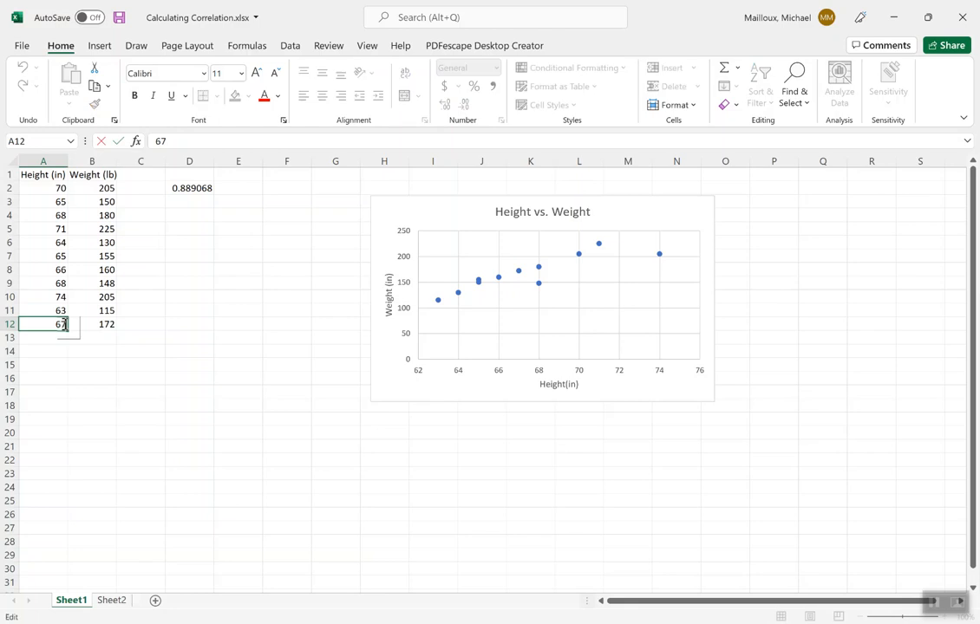
key(BackSpace)
key(BackSpace)
text(85)
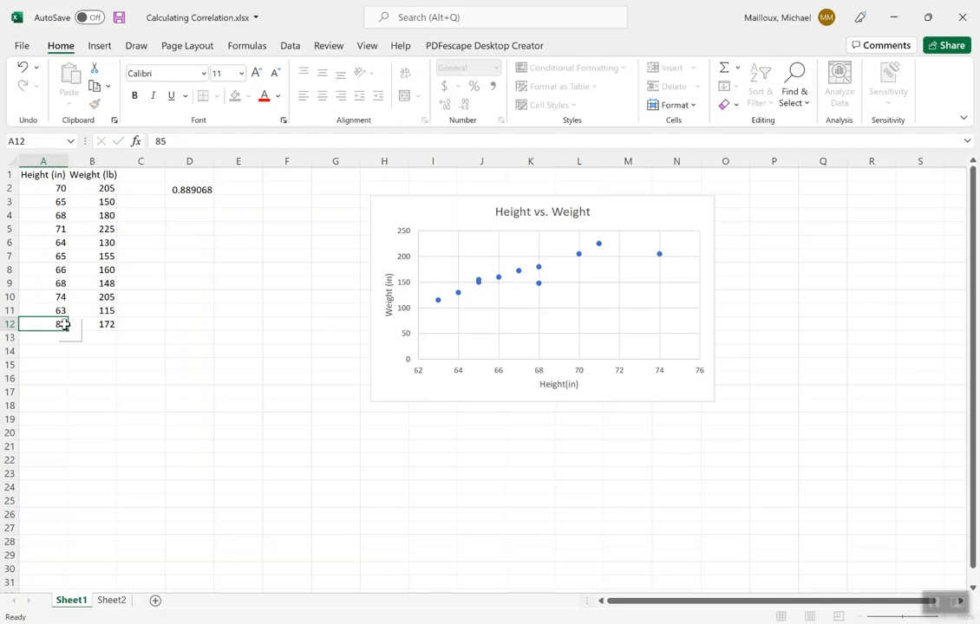
key(Return)
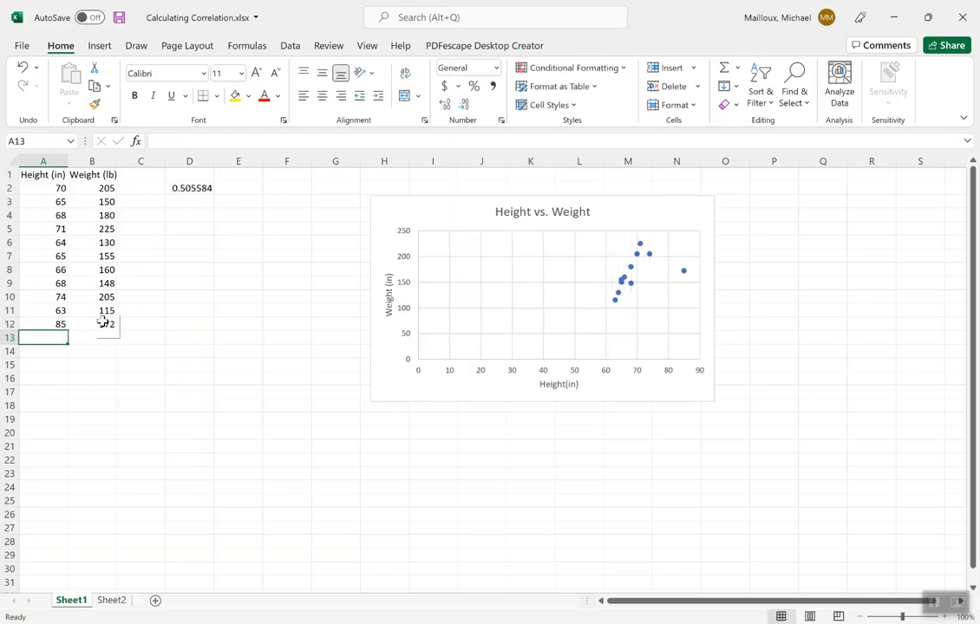
Set the weight in B12 to 250 lb
double_click(104, 324)
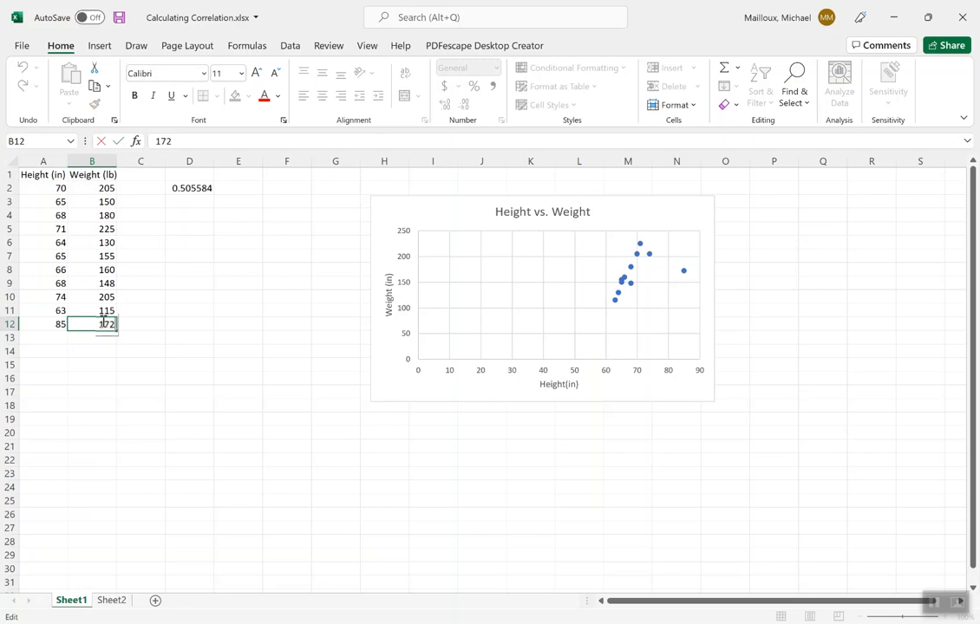
key(BackSpace)
key(BackSpace)
key(BackSpace)
text(250)
key(Return)
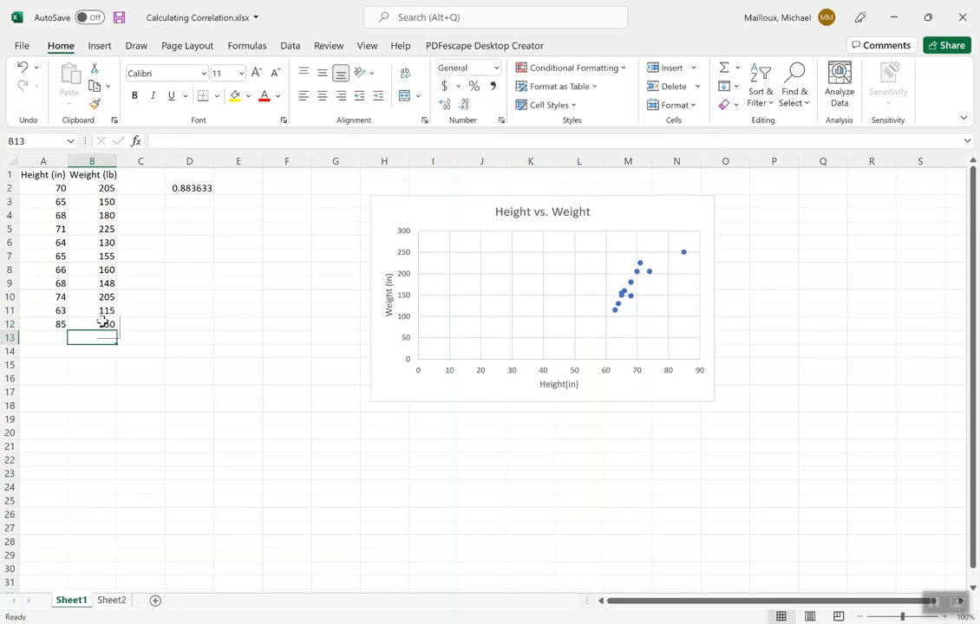
Change the weight in B12 to 270 lb
double_click(106, 324)
key(BackSpace)
text(7)
key(Return)
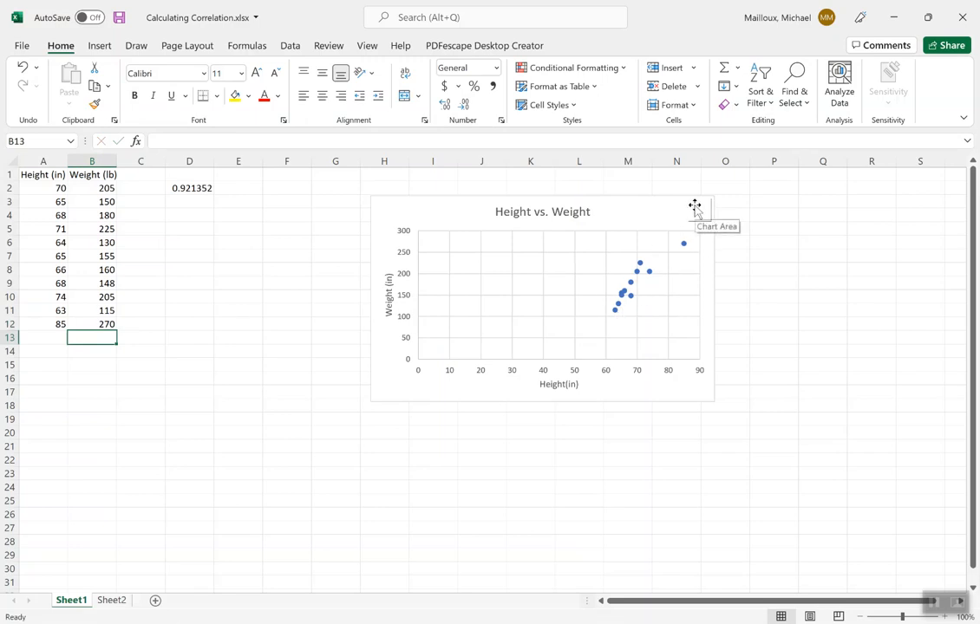
mouse_move(624, 299)
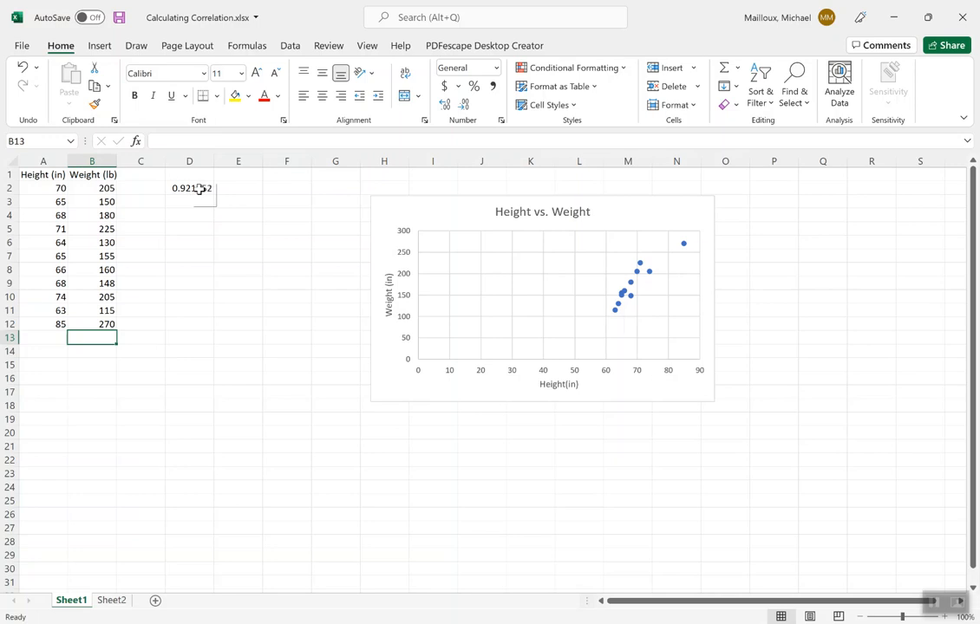
Add a Height(cm) column headed in F1, converting the heights with =A2*2.54 in F2 and filling the formula down to F12
click(225, 316)
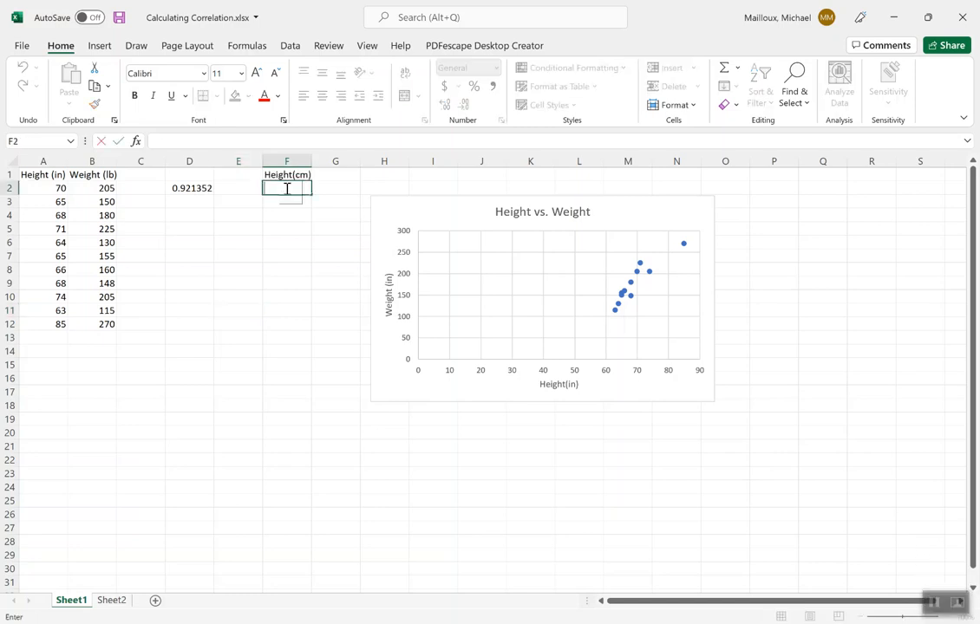
text(=)
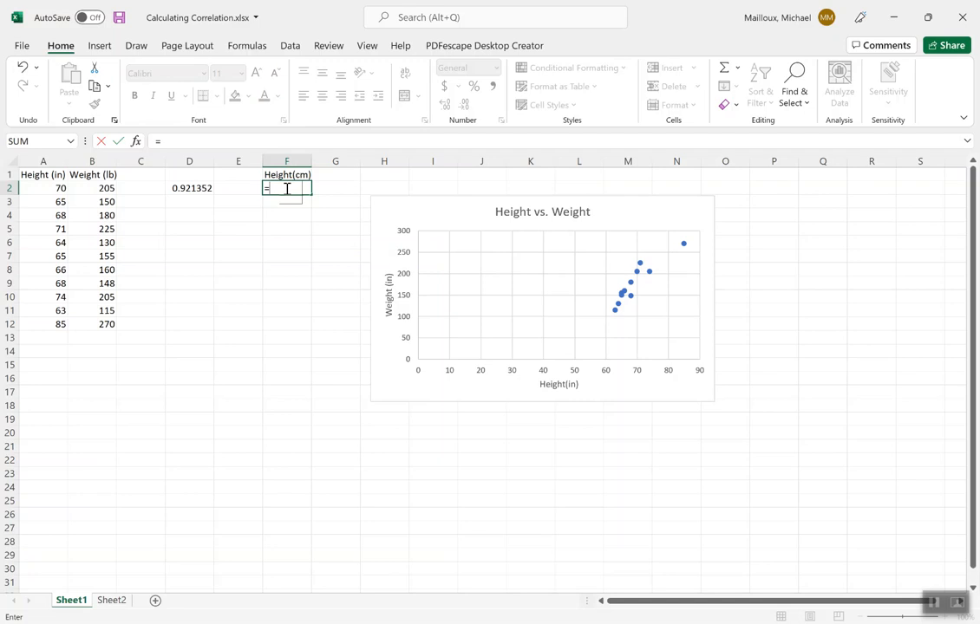
text(A2*2.54)
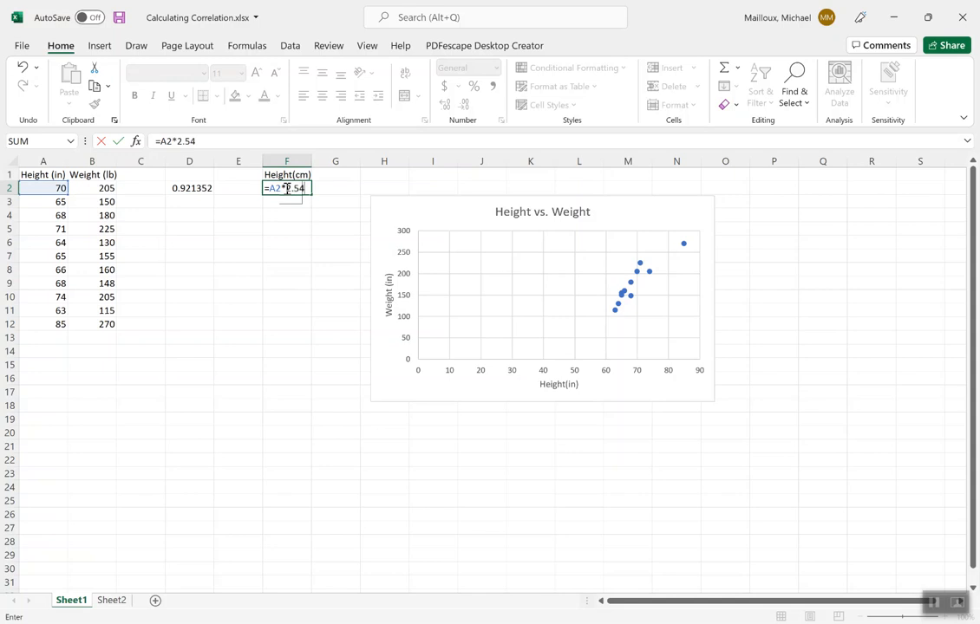
key(Return)
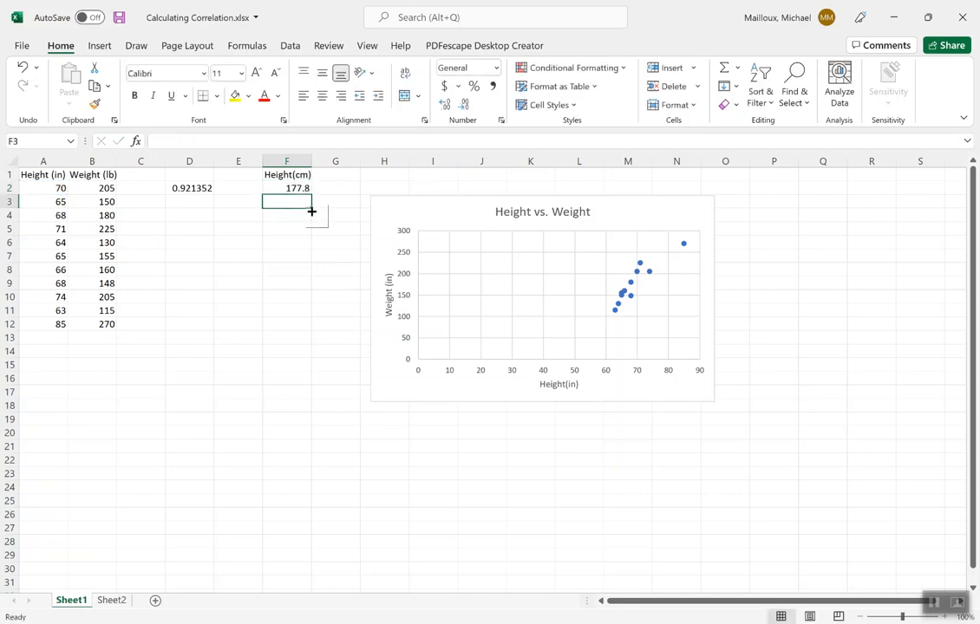
click(303, 188)
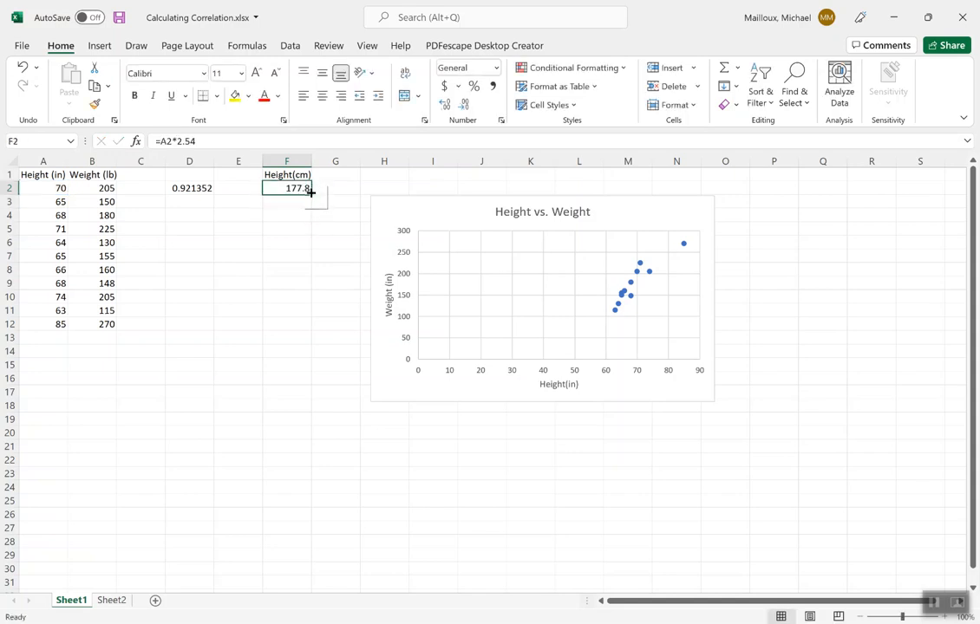
drag(310, 194, 305, 326)
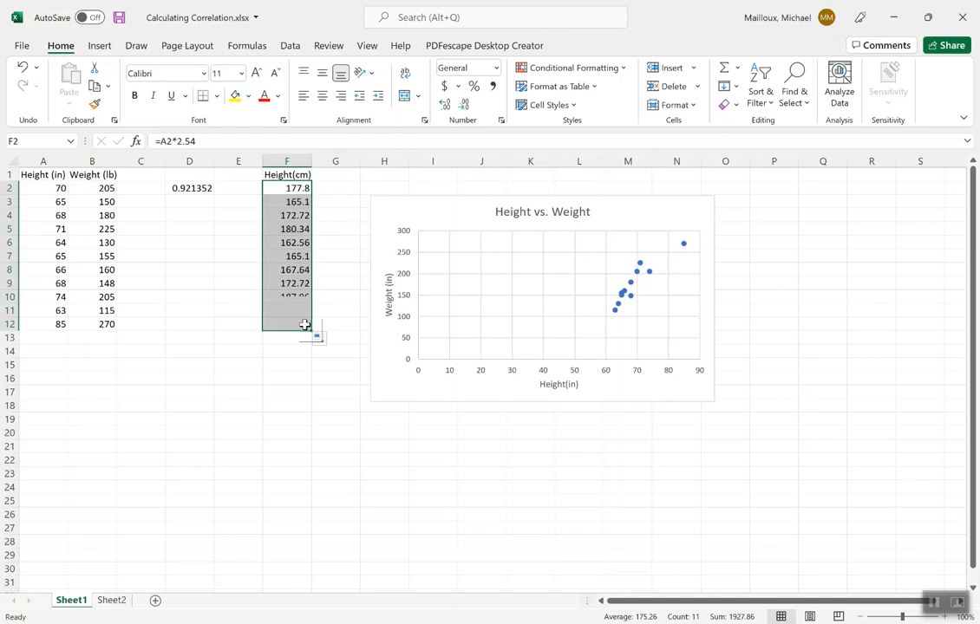
click(286, 393)
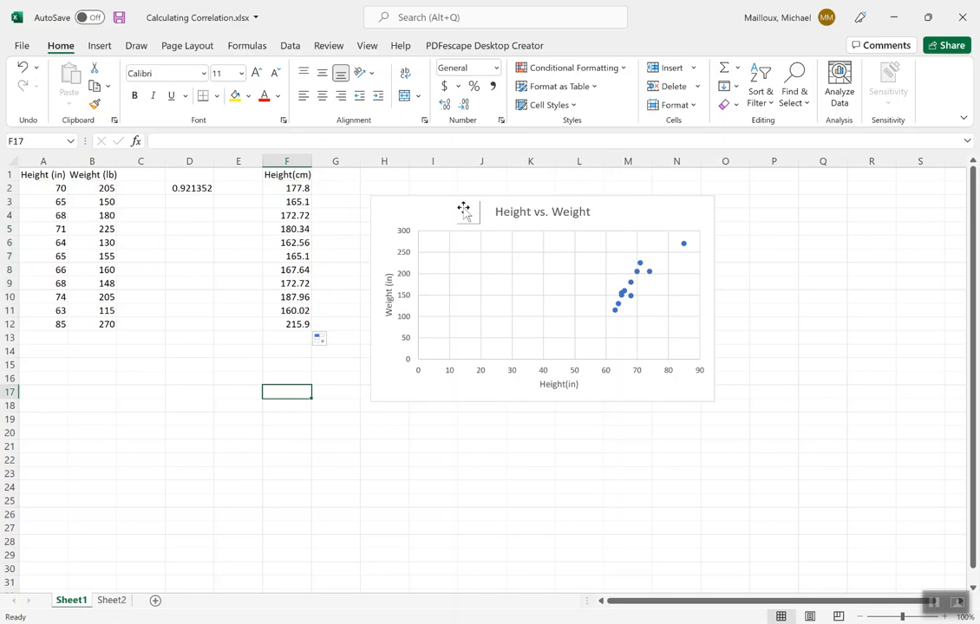
Move the scatter chart clear of column H and calculate the centimetre height–weight correlation in H2 with =CORREL(F2:F12,B2:B12)
drag(450, 206, 625, 210)
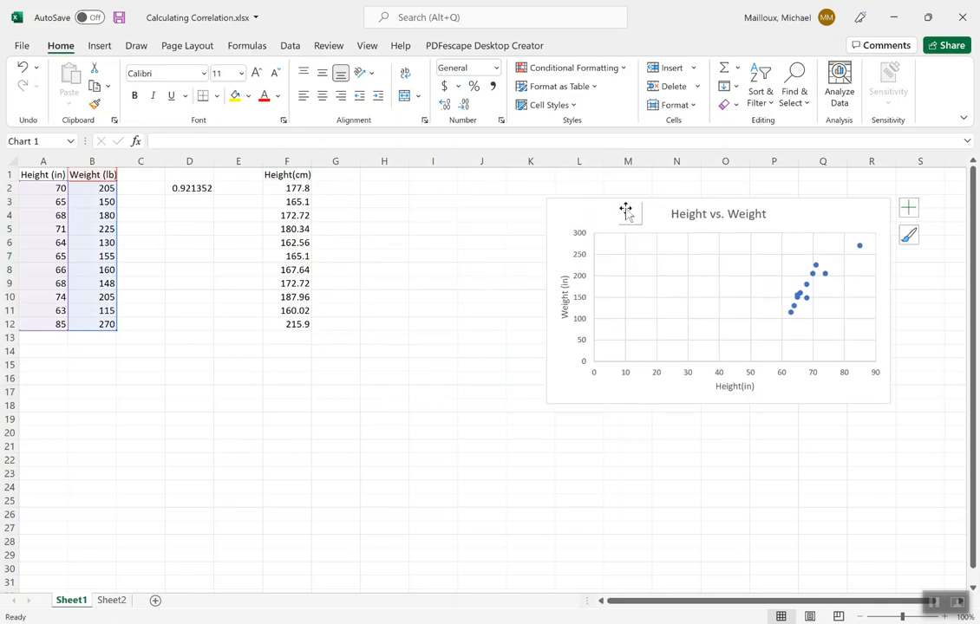
double_click(386, 186)
text(=corr)
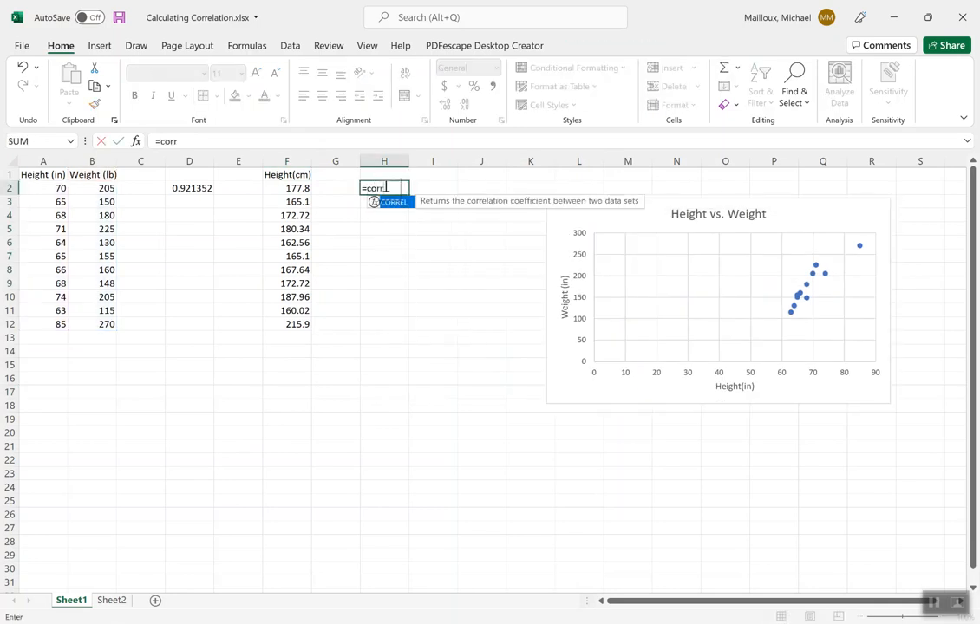
double_click(390, 201)
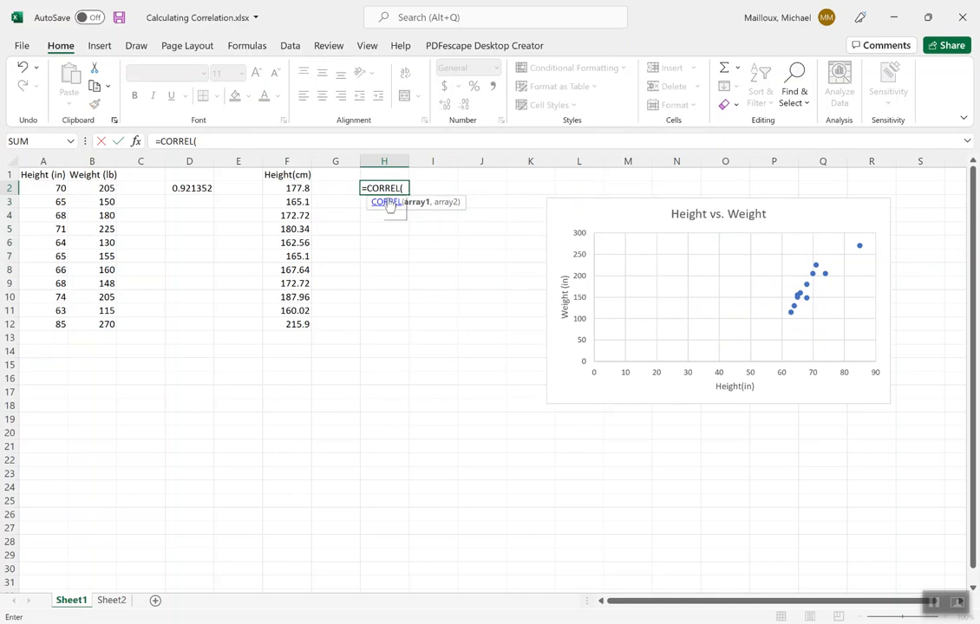
drag(295, 188, 291, 335)
text(,)
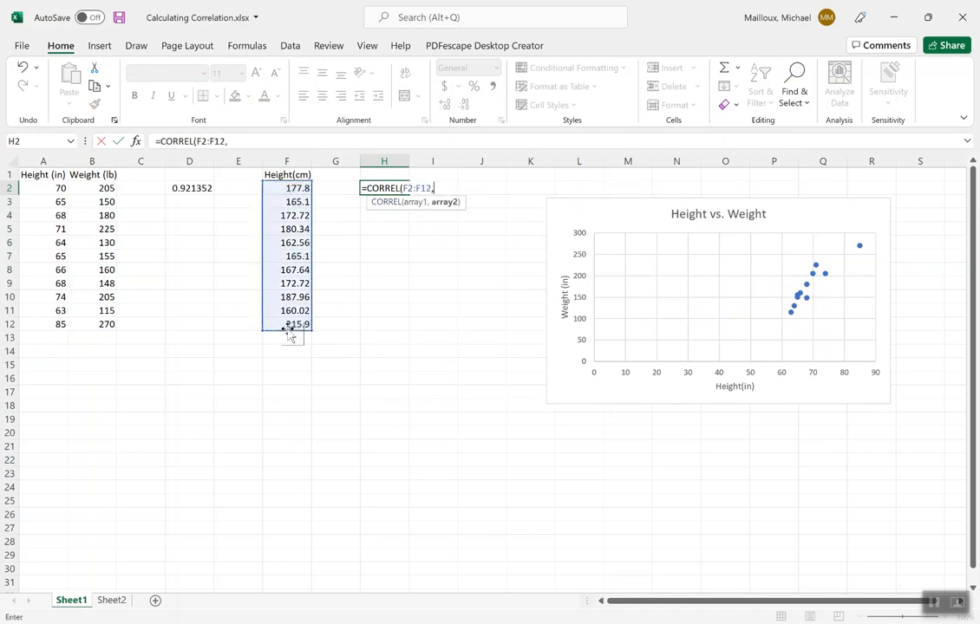
drag(98, 188, 89, 325)
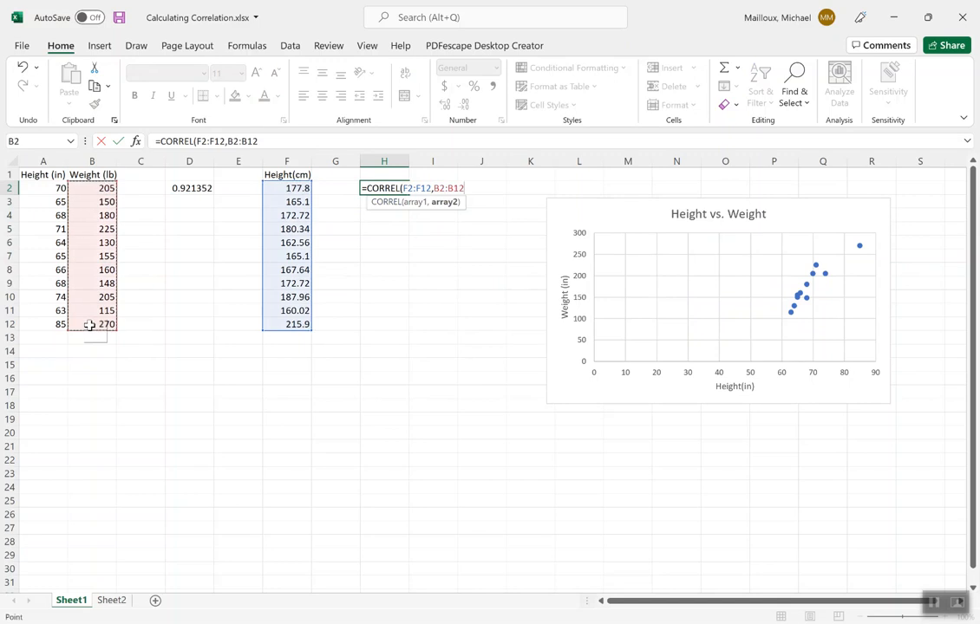
text())
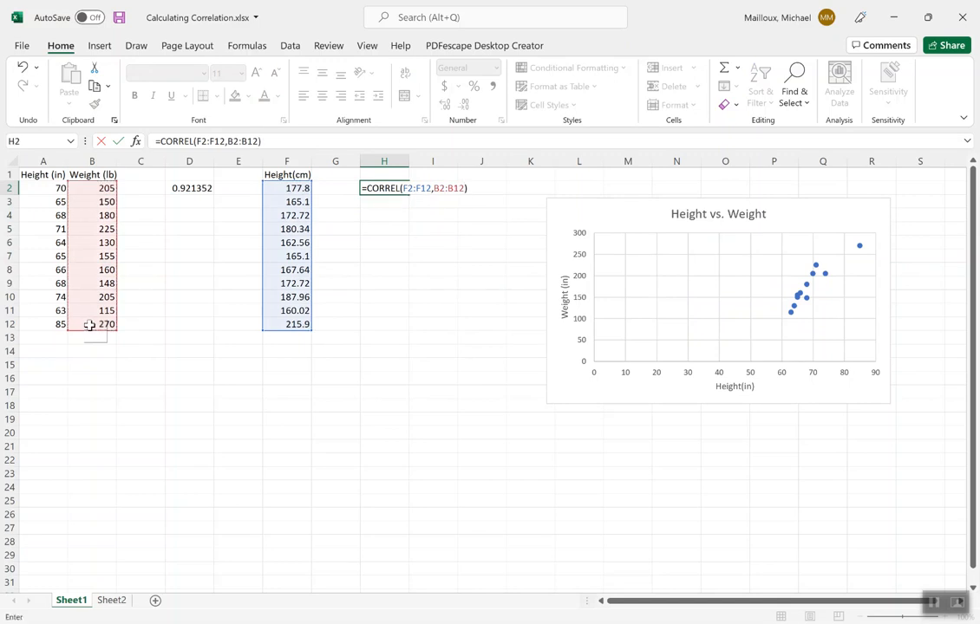
key(Return)
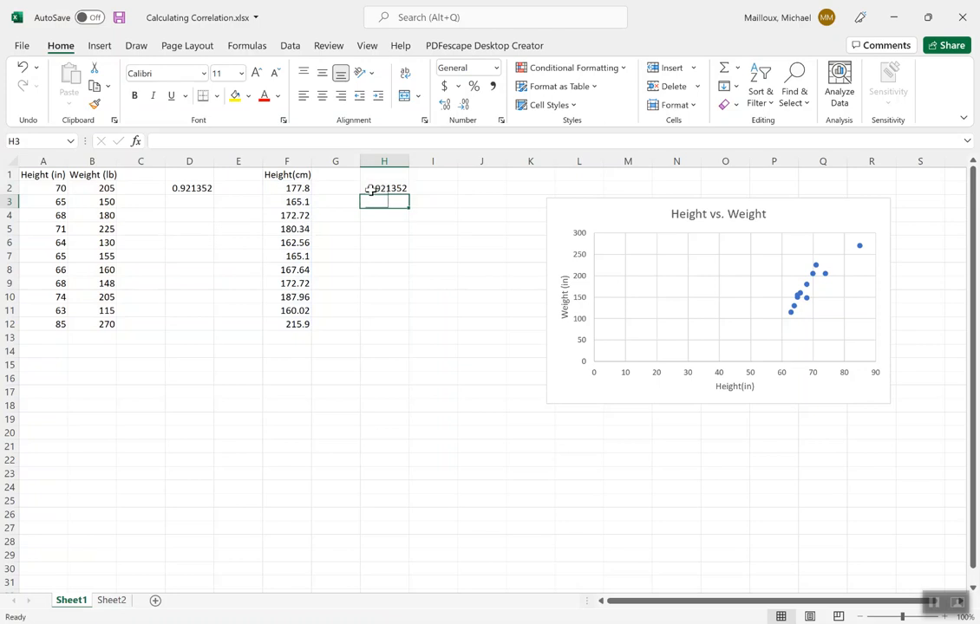